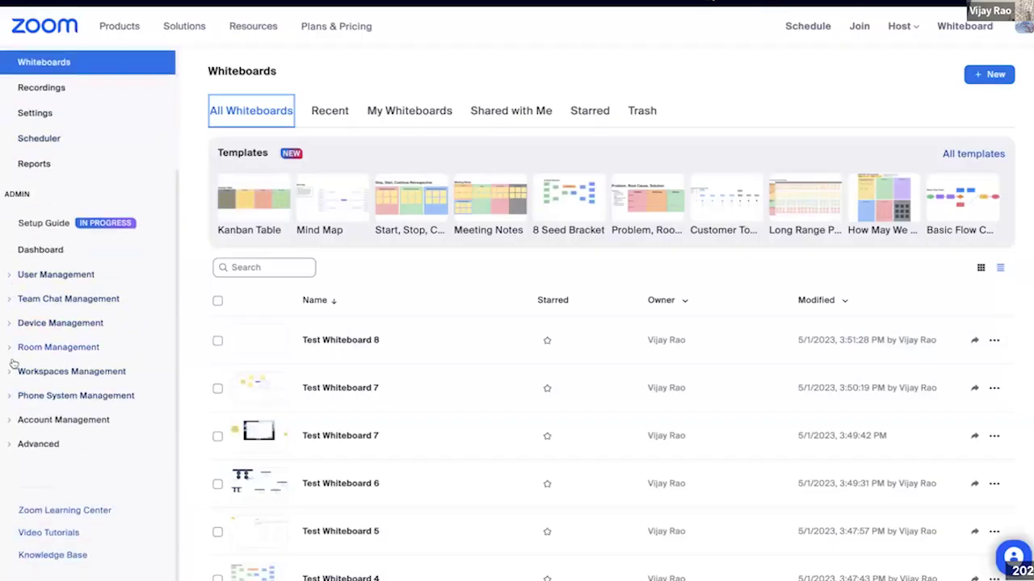
Step: Open the Whiteboard settings in the account-level settings under Account Management
click(12, 421)
scroll(49, 395, down, 2)
click(70, 367)
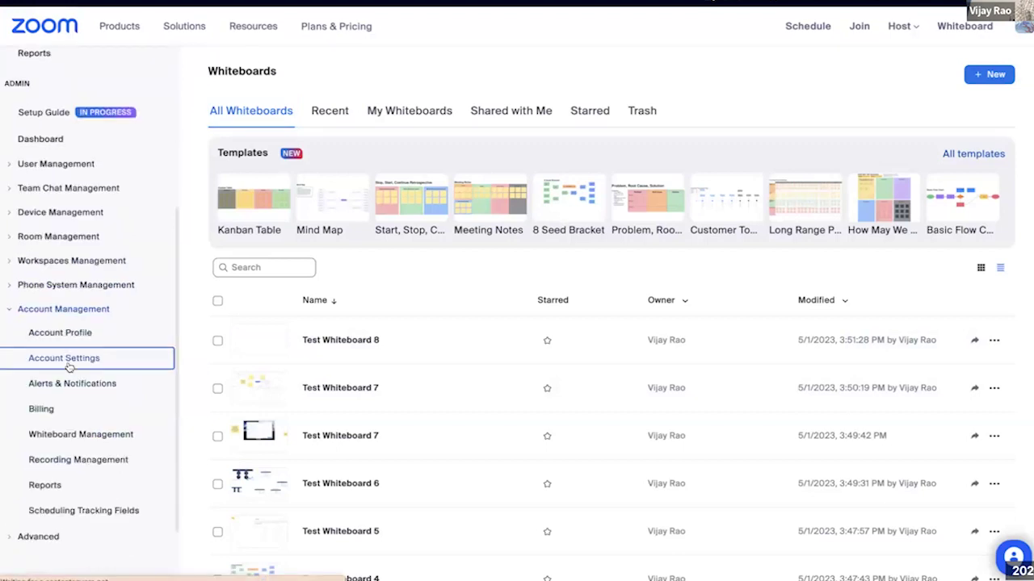
click(689, 120)
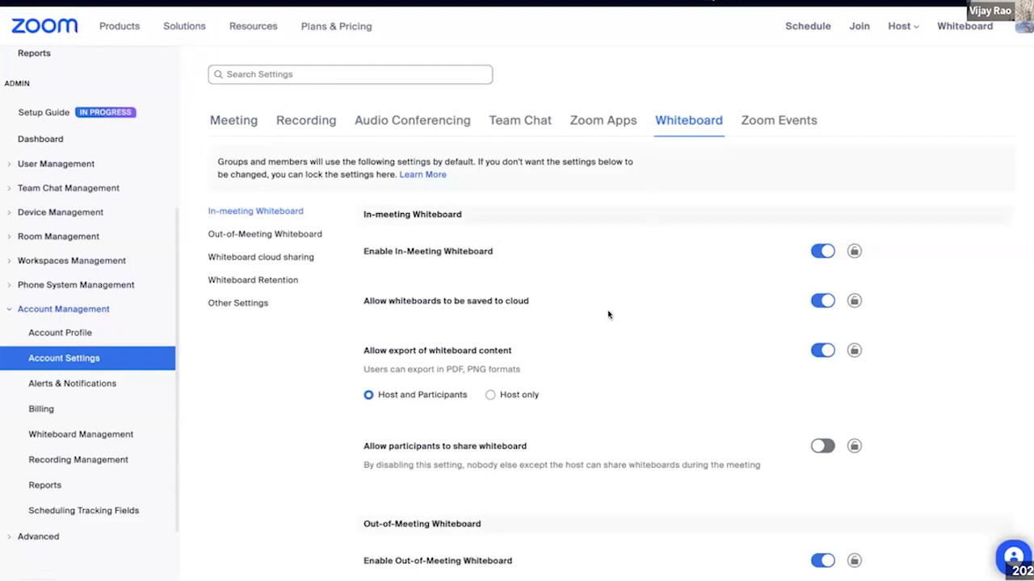
Step: Review the account's in-meeting, out-of-meeting and cloud sharing settings for whiteboards
scroll(609, 315, down, 5)
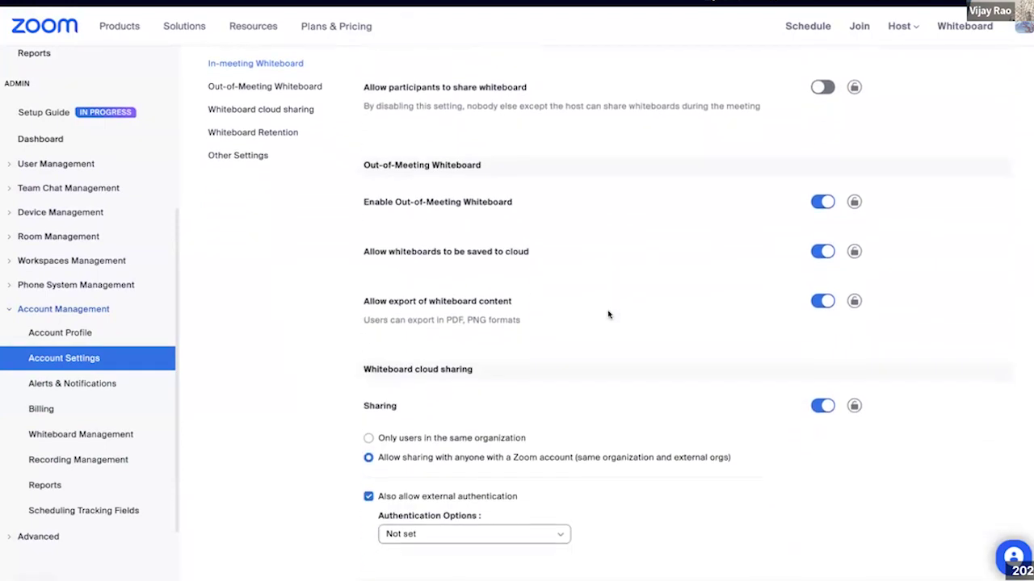
scroll(609, 315, up, 5)
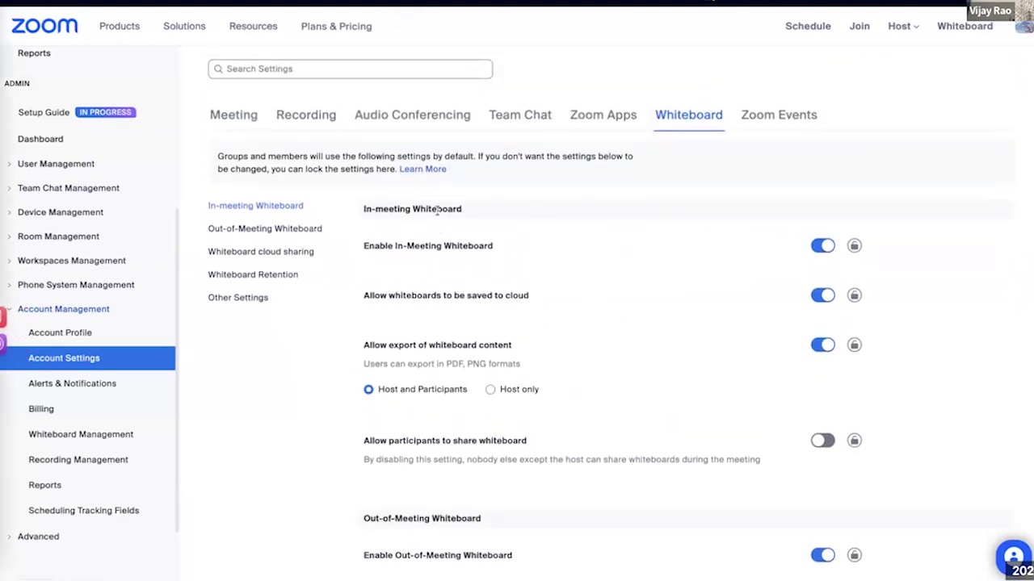
scroll(454, 217, down, 2)
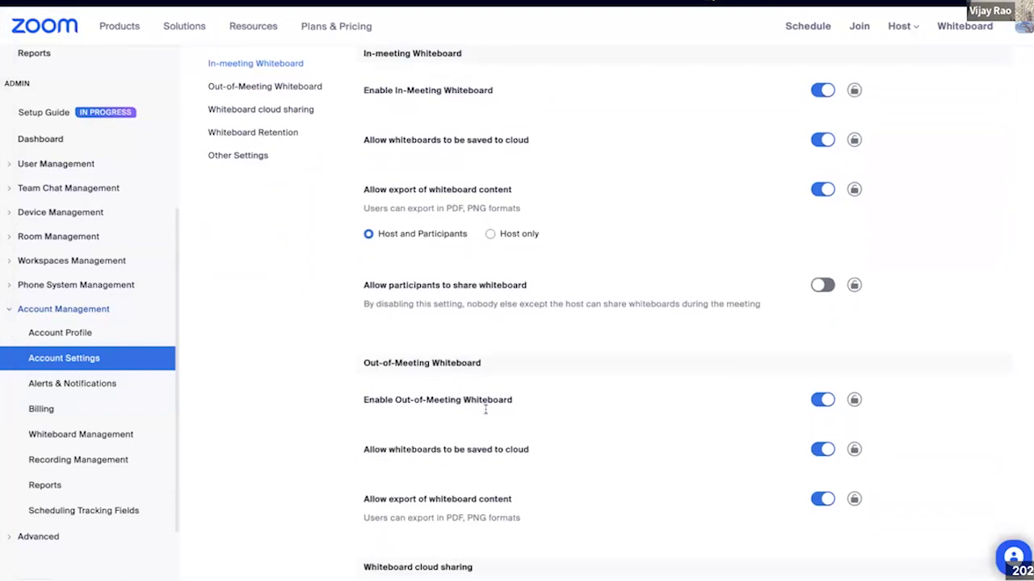
scroll(485, 410, up, 2)
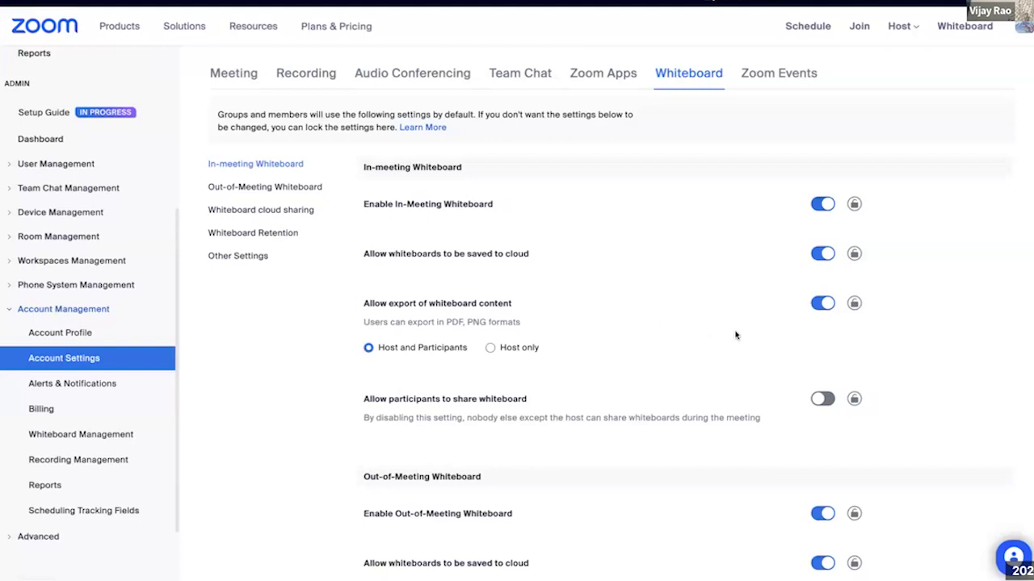
scroll(723, 334, down, 5)
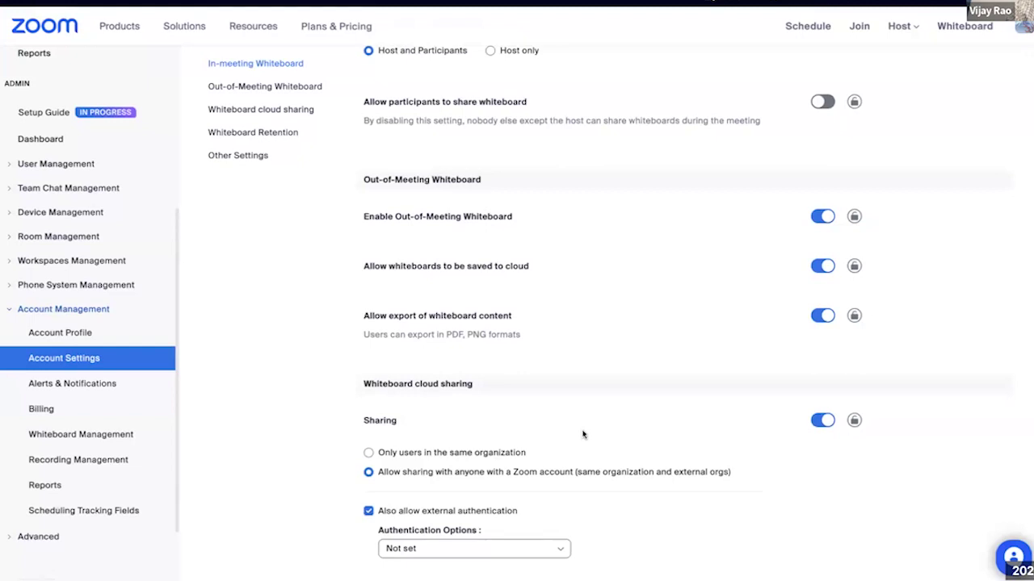
scroll(576, 340, up, 2)
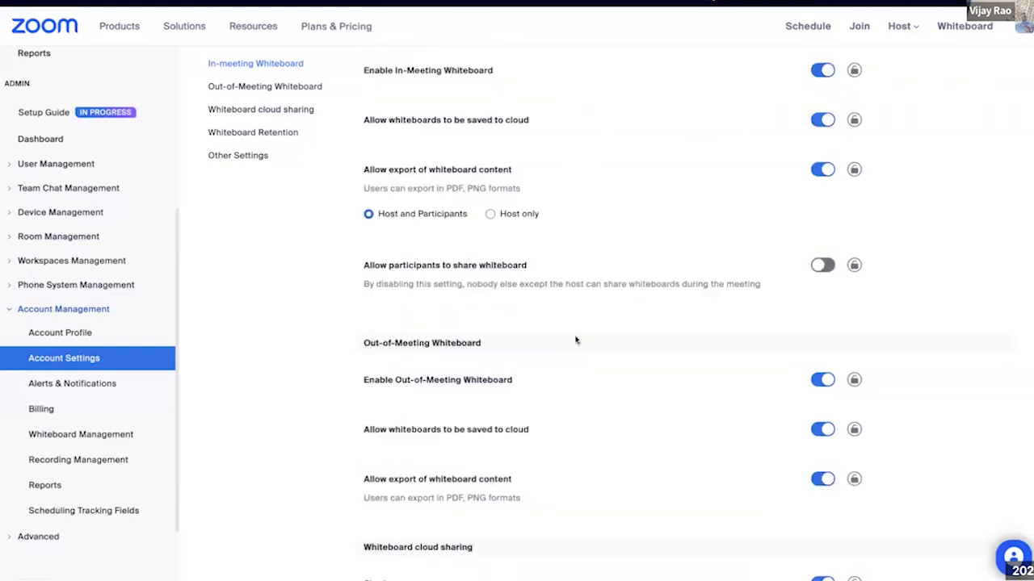
scroll(574, 339, up, 2)
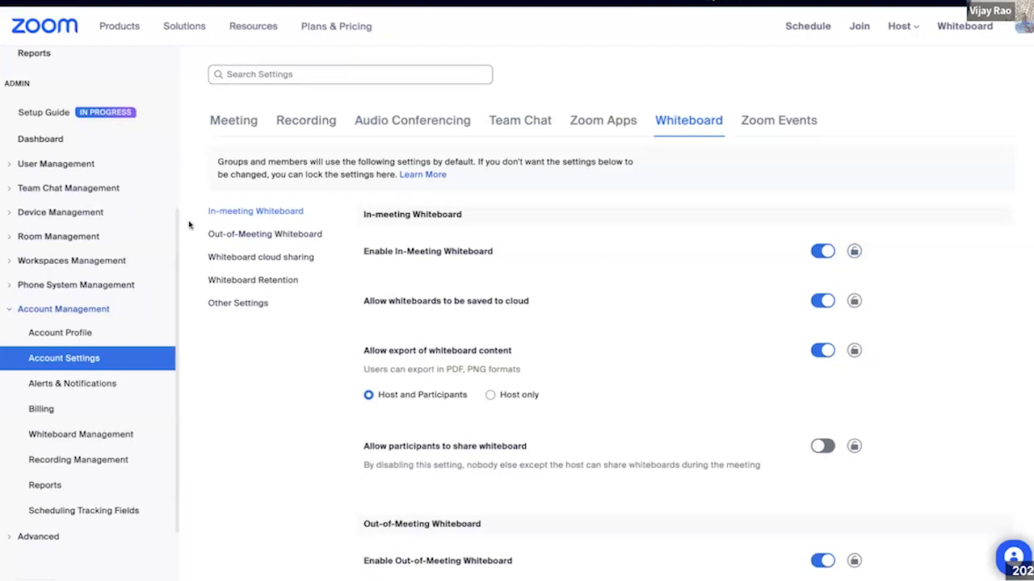
Step: Open the Whiteboard settings of the IT Admins group under User Management
scroll(139, 236, up, 3)
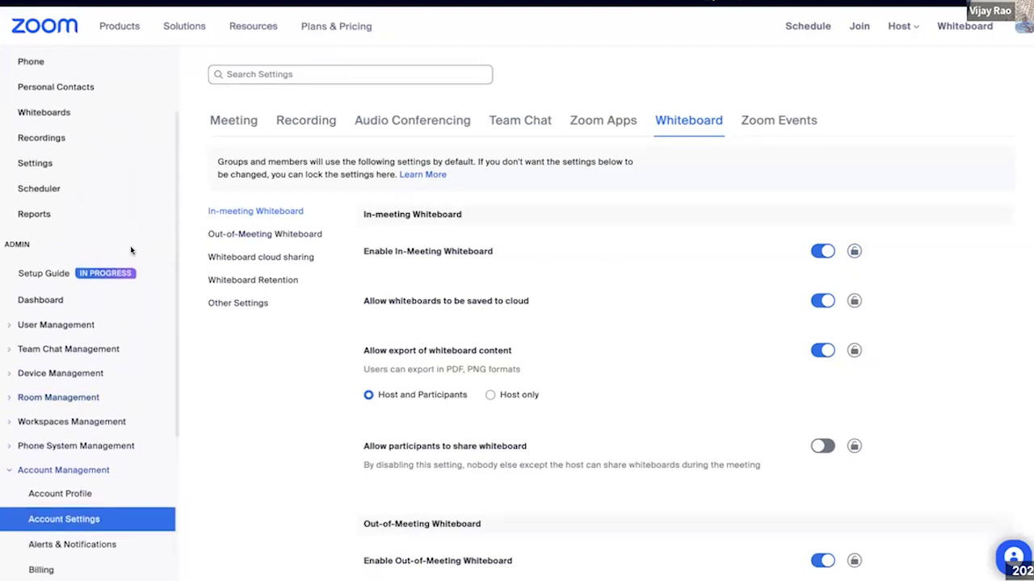
click(43, 112)
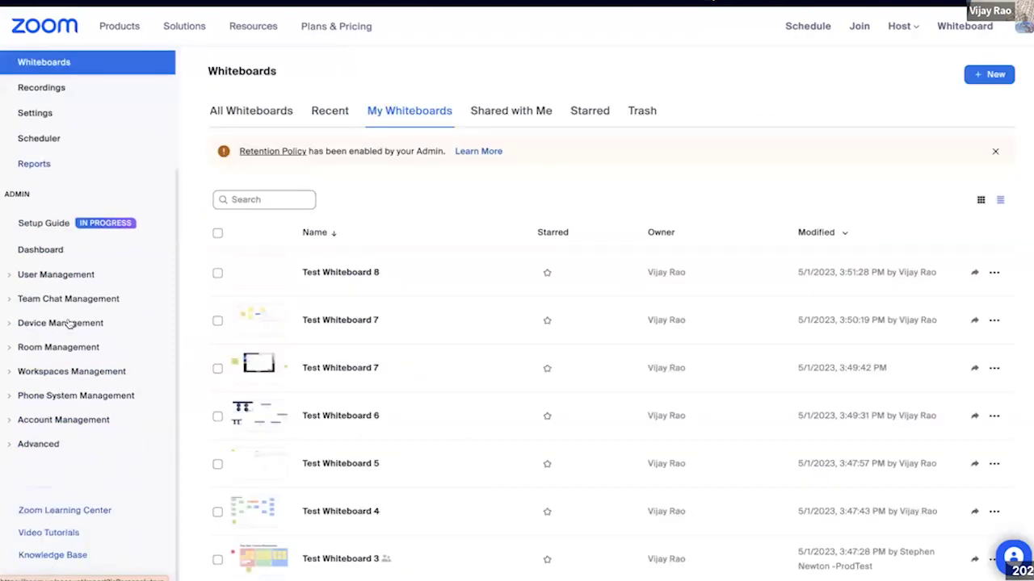
click(13, 279)
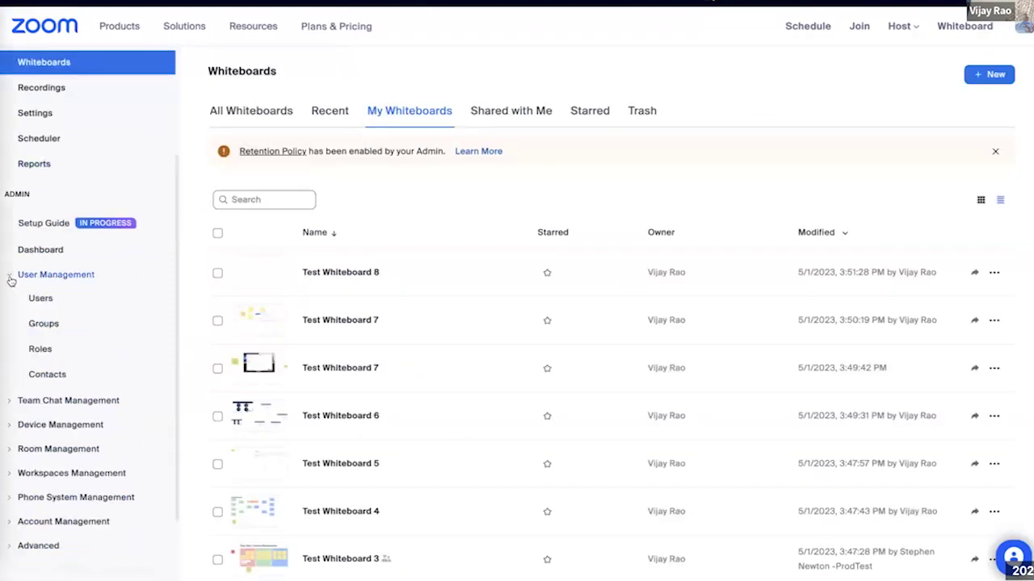
click(34, 323)
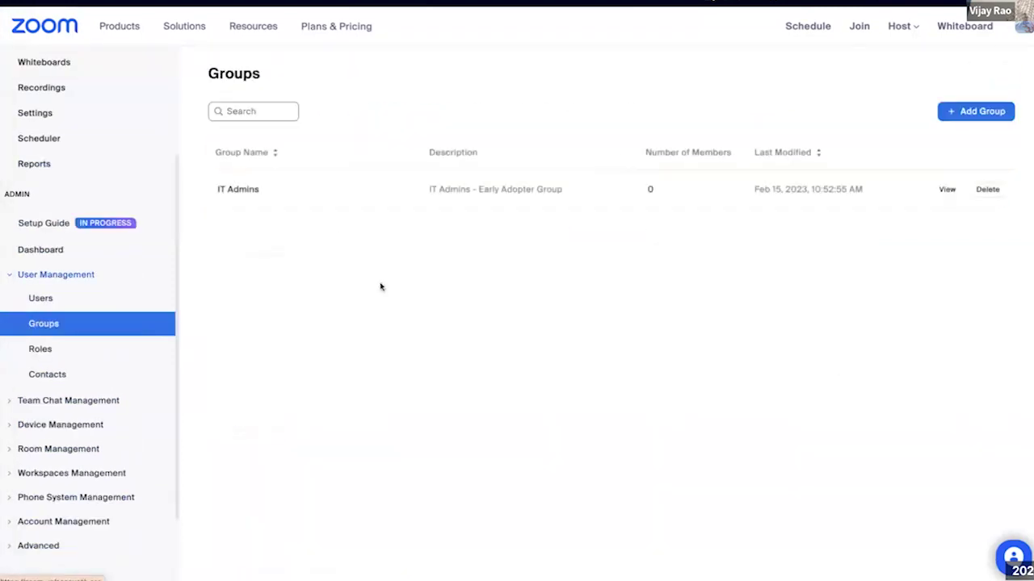
click(249, 194)
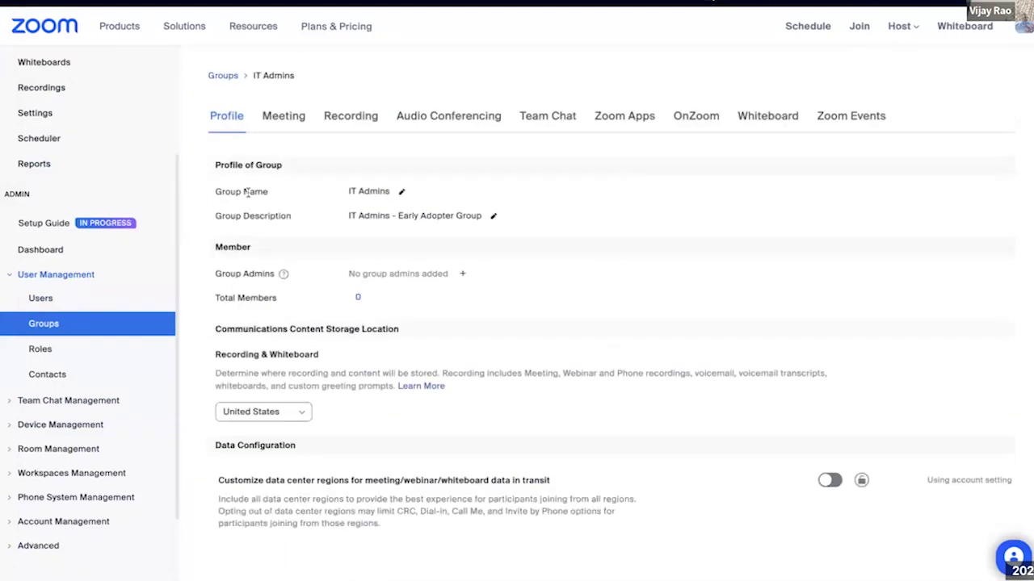
click(750, 124)
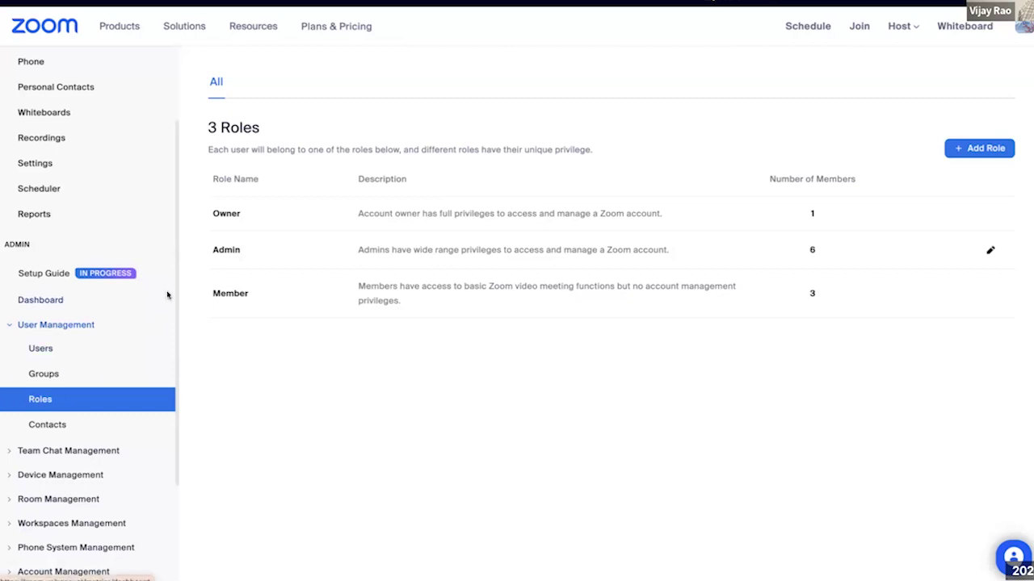
Step: Open the Admin role and go to its Whiteboard permissions
click(222, 252)
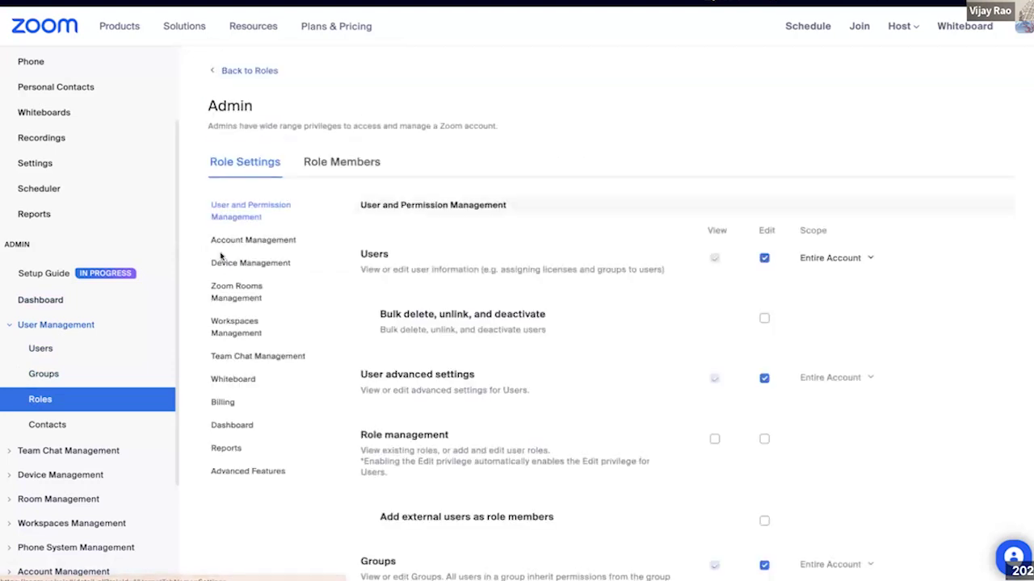
click(241, 383)
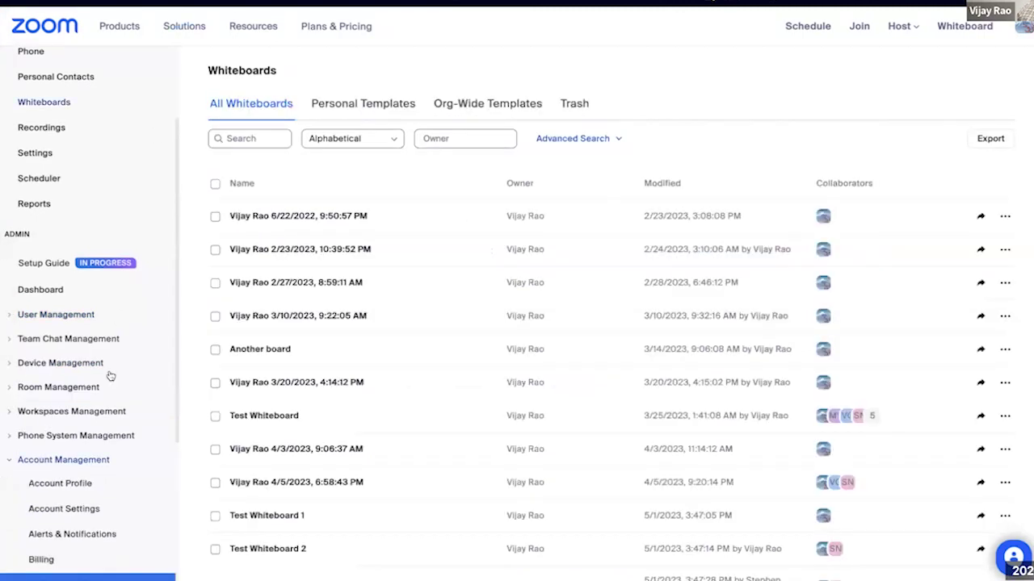
Step: In Whiteboard Management, view the first whiteboard's available actions and select the first two whiteboards in the list
scroll(108, 377, down, 3)
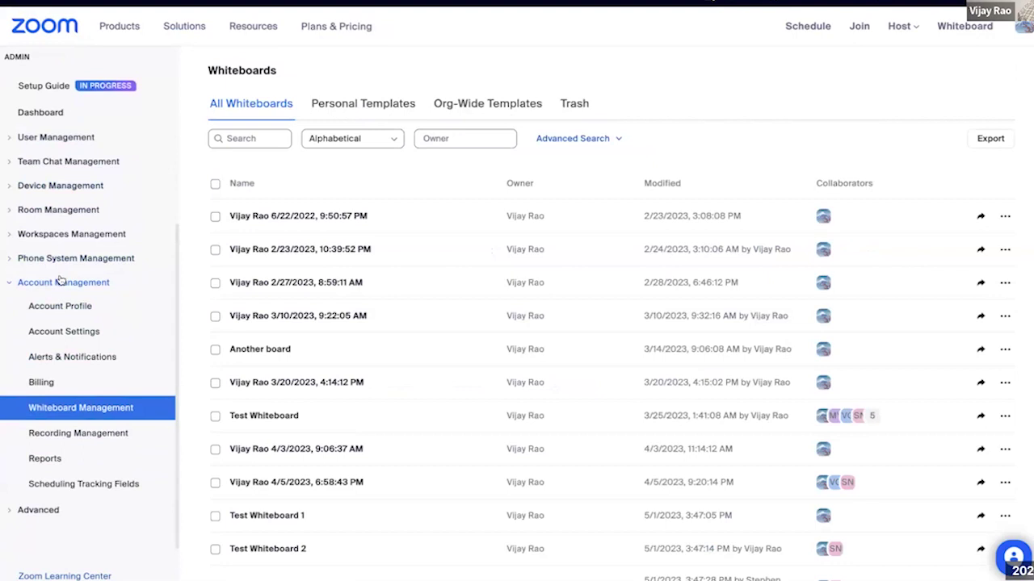
click(1001, 218)
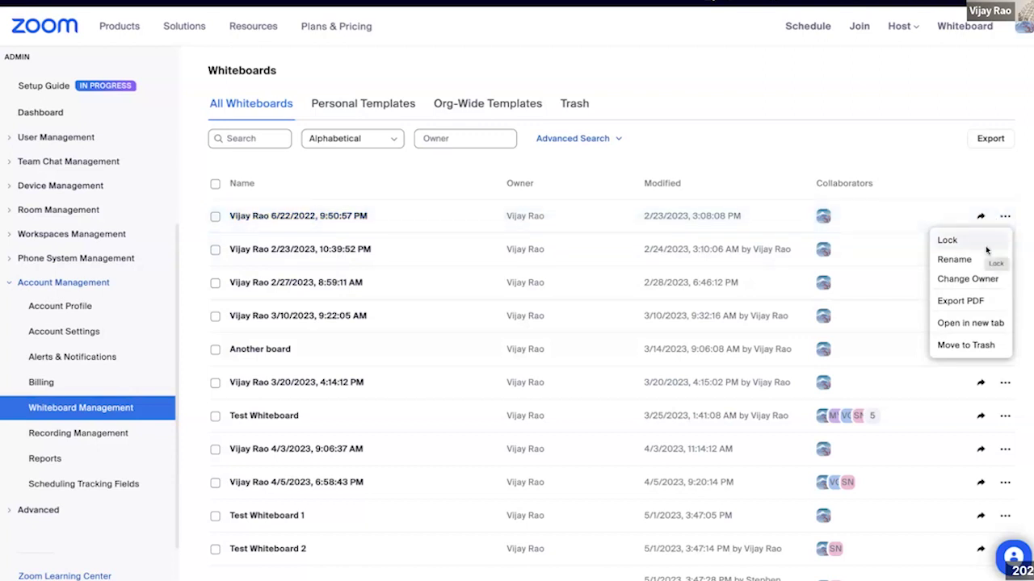
click(214, 218)
click(215, 281)
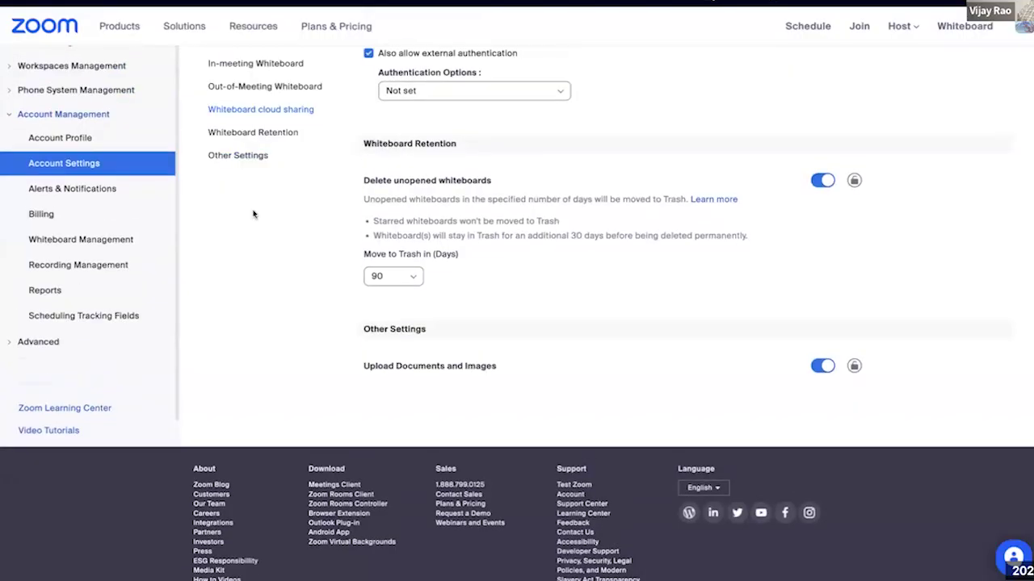
Step: Go to the account's Whiteboard Retention settings and view the day options for moving unopened whiteboards to Trash
scroll(251, 207, up, 8)
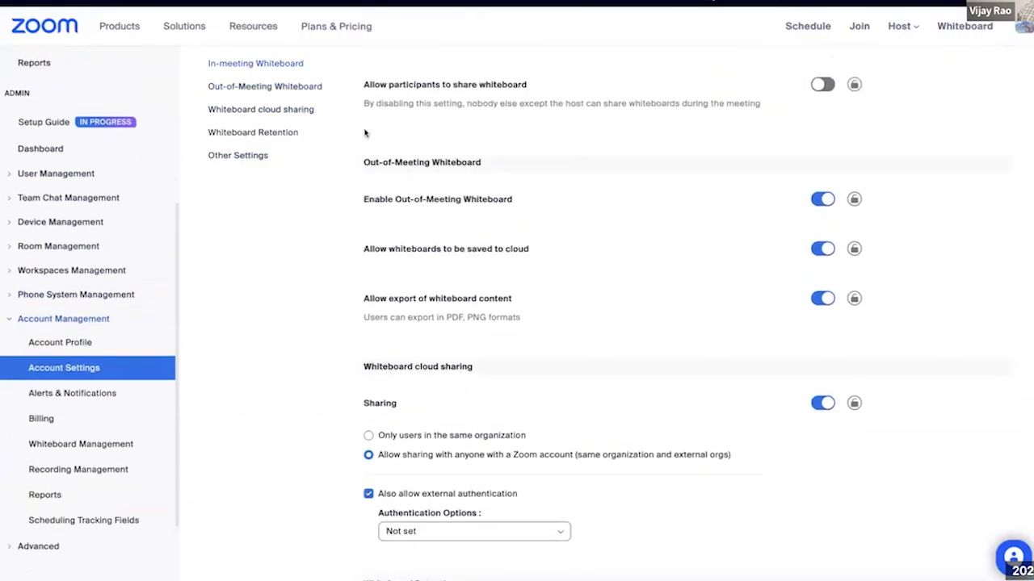
scroll(364, 131, up, 5)
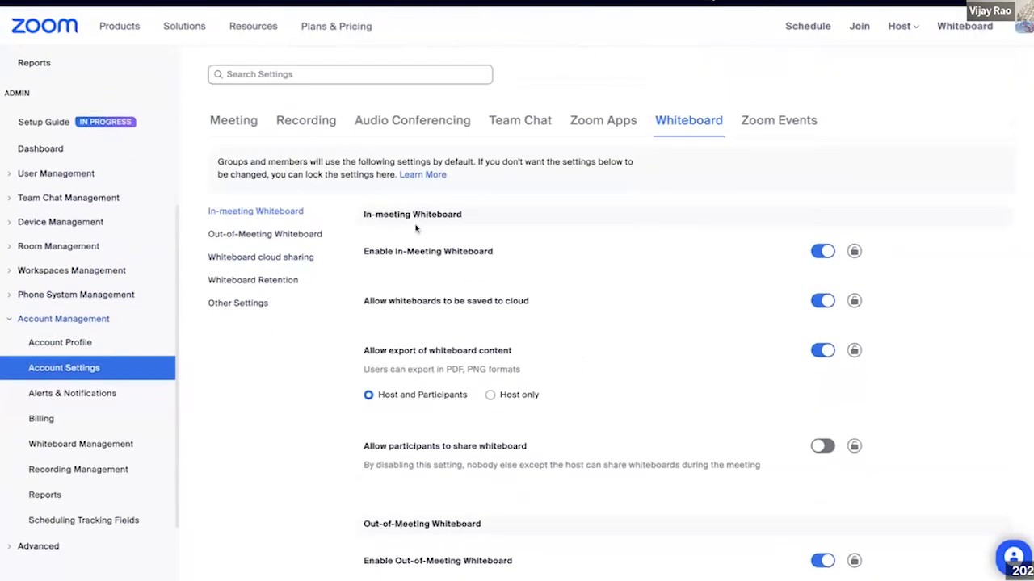
click(271, 281)
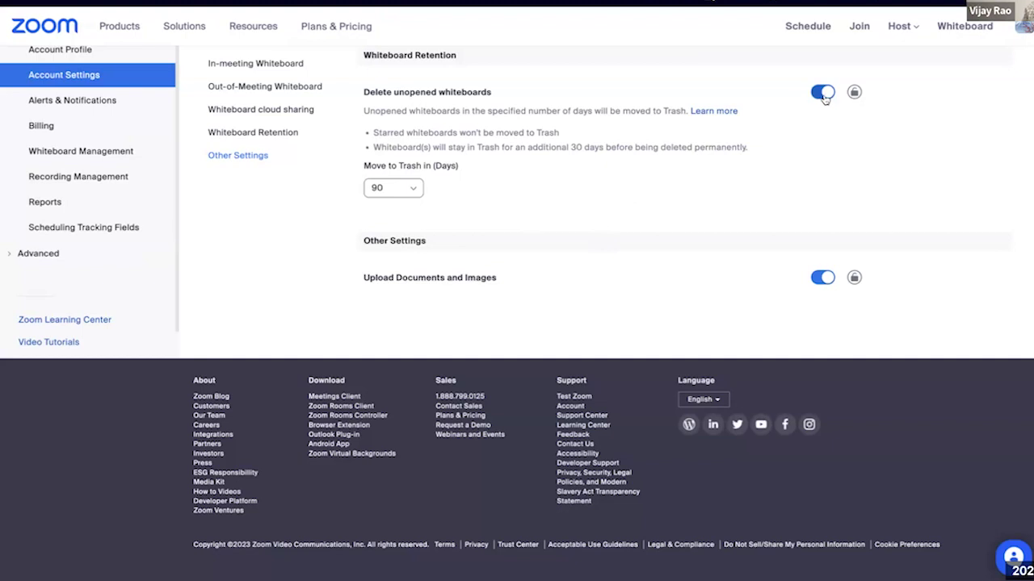
click(414, 191)
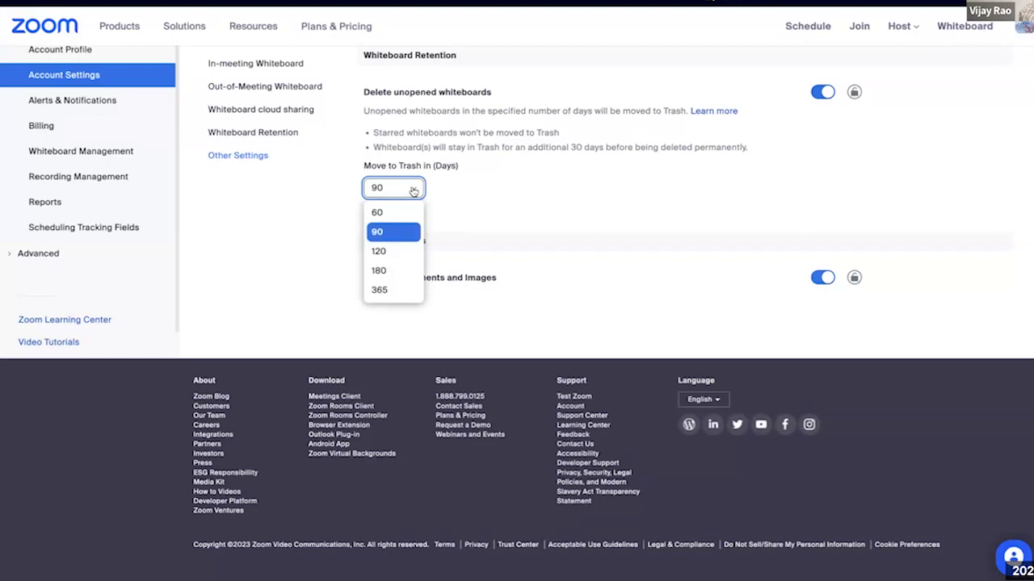
click(453, 202)
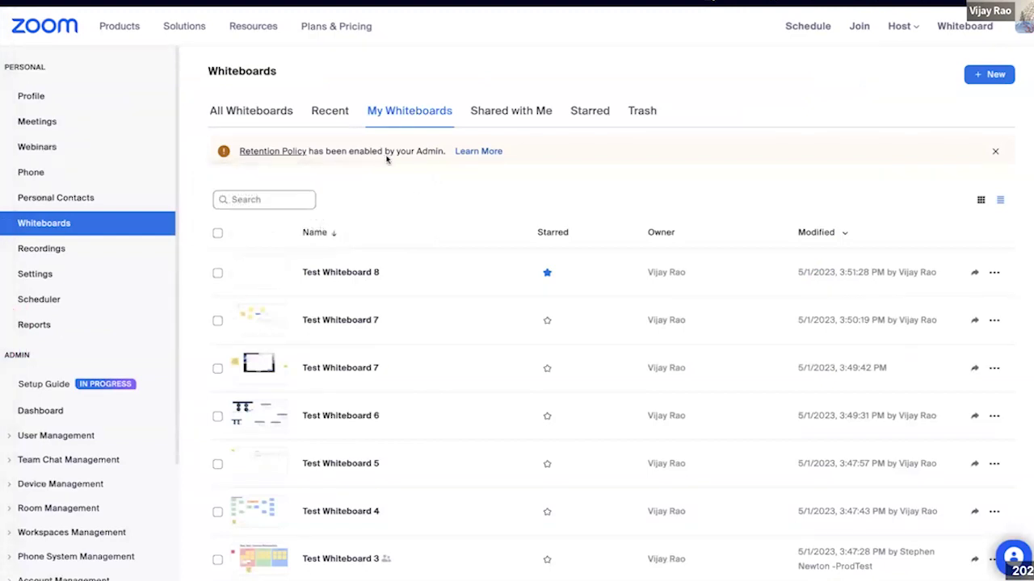
Step: Examine the Whiteboard Usage & Adoption dashboard, from active users to the top 10 users by number of whiteboards
mouse_move(290, 150)
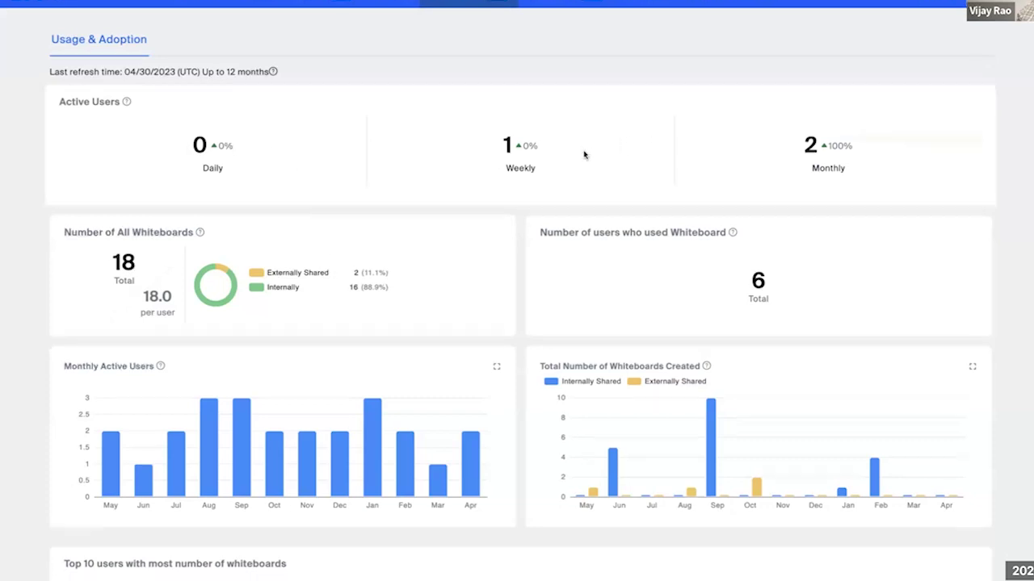
scroll(583, 153, down, 2)
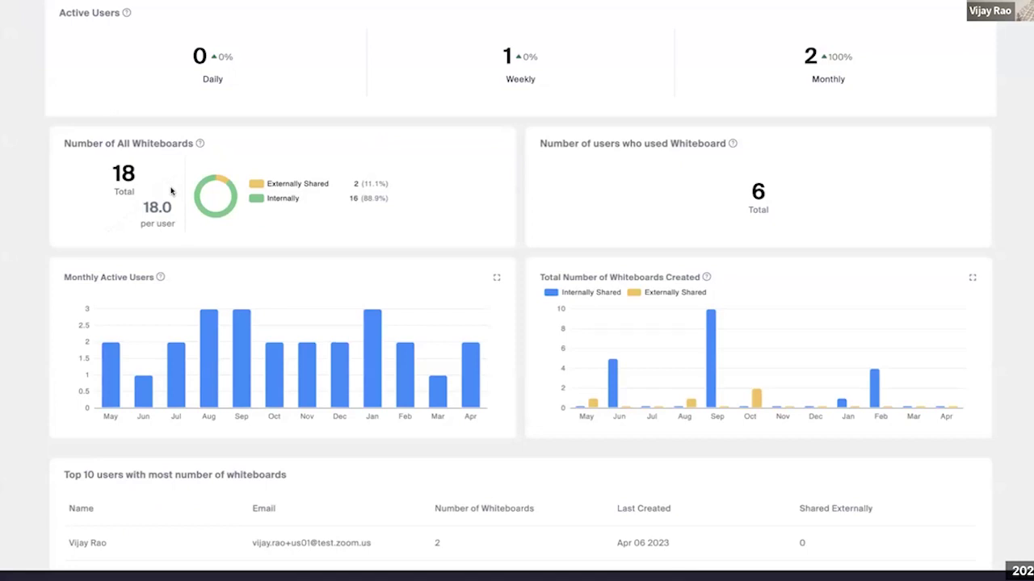
scroll(250, 161, up, 2)
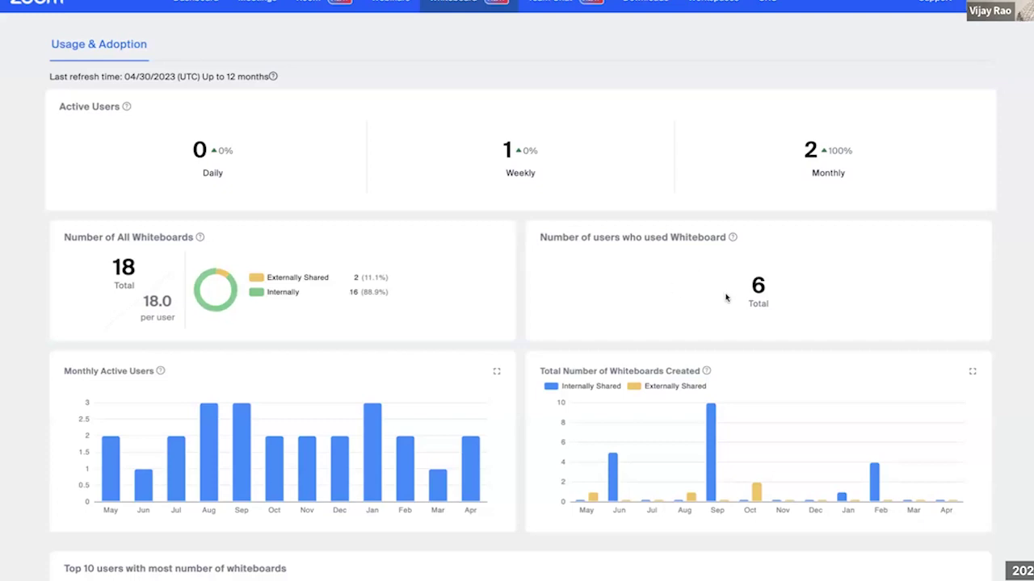
scroll(725, 298, down, 3)
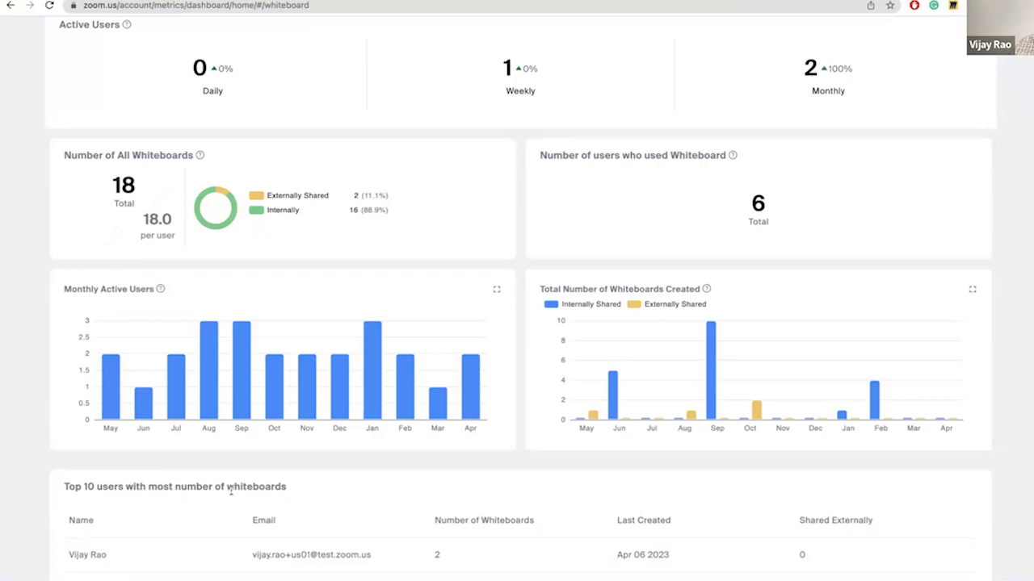
scroll(231, 491, up, 3)
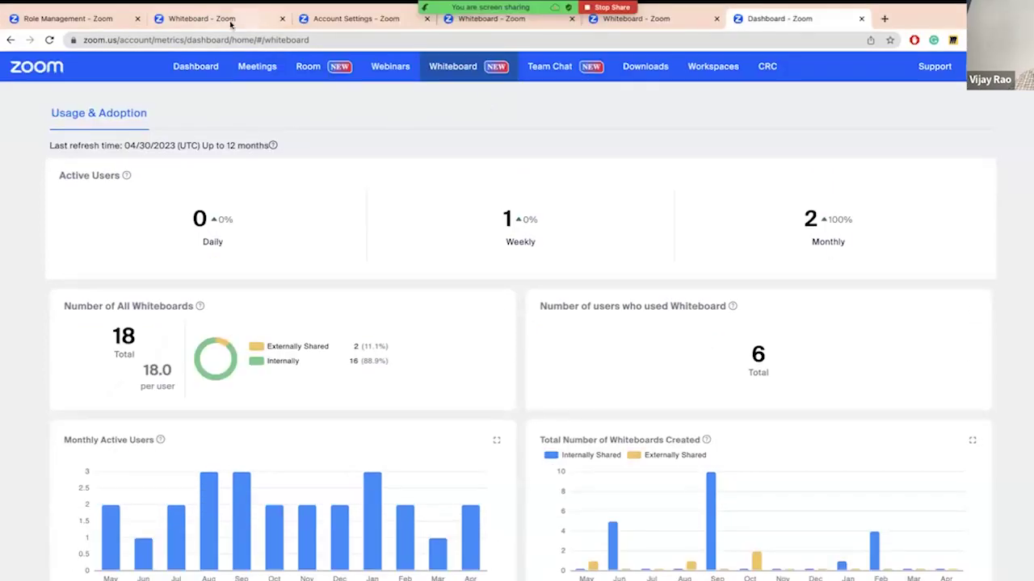
Step: Revisit the Whiteboard Management list and return to the Admin role's Whiteboard permissions
click(202, 19)
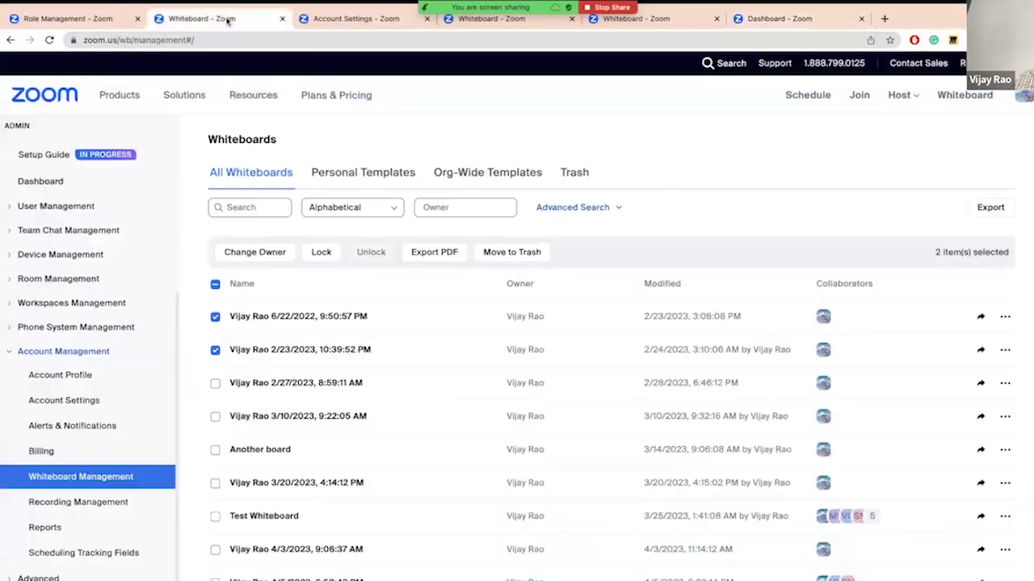
click(123, 22)
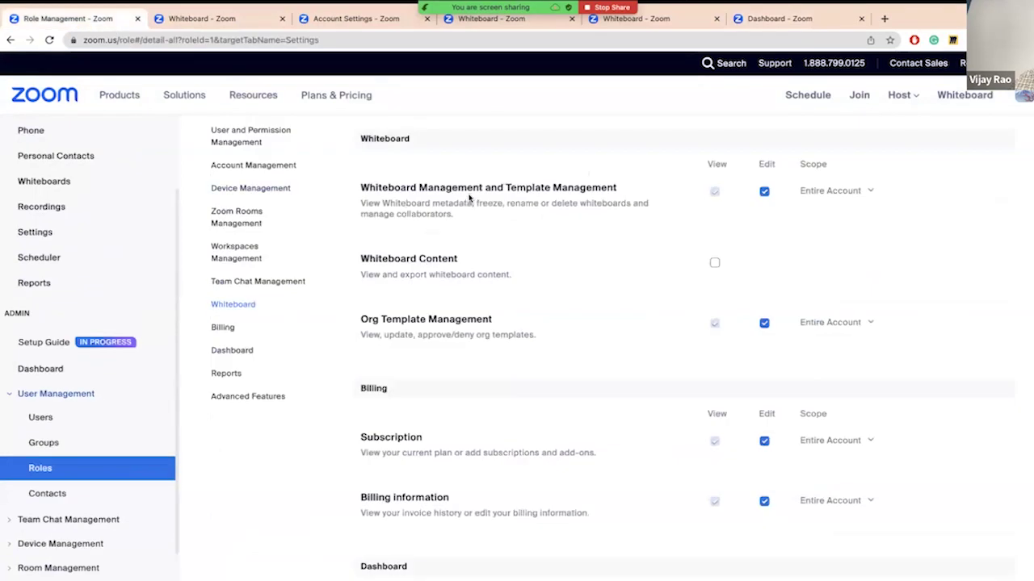